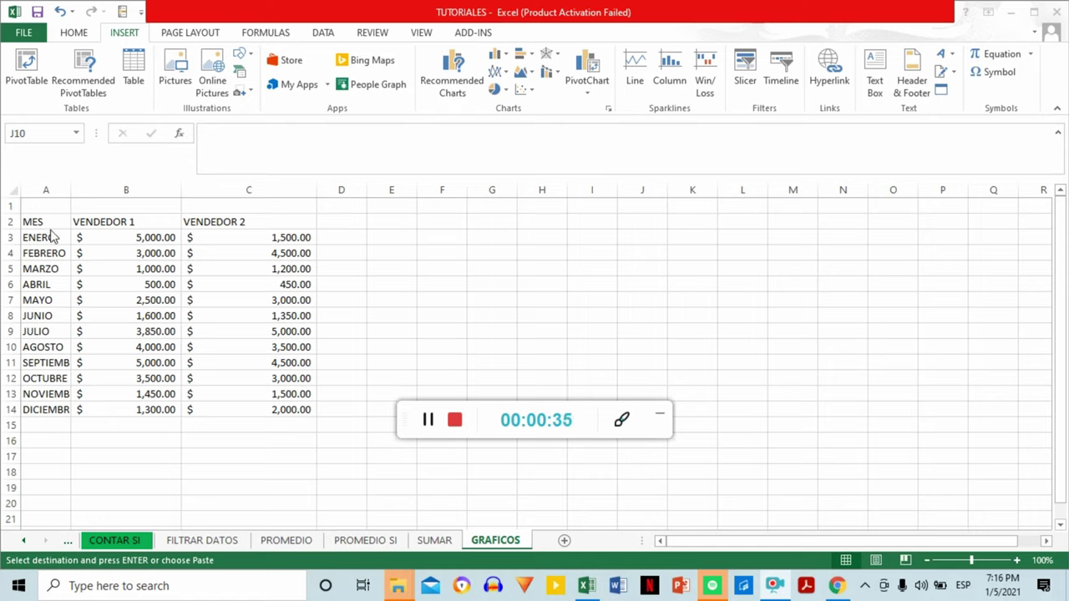
Chart months and VENDEDOR 1/VENDEDOR 2 sales (A2:C14) as a 2-D clustered column chart beside the table
mouse_move(36, 226)
mouse_down()
mouse_move(238, 343)
mouse_move(243, 410)
mouse_up()
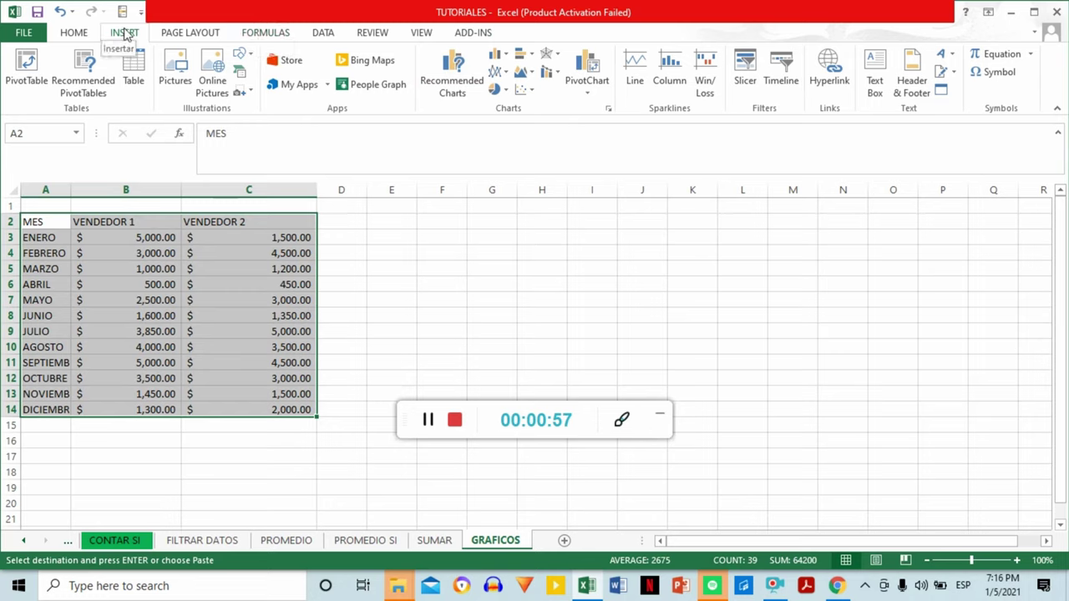
click(498, 55)
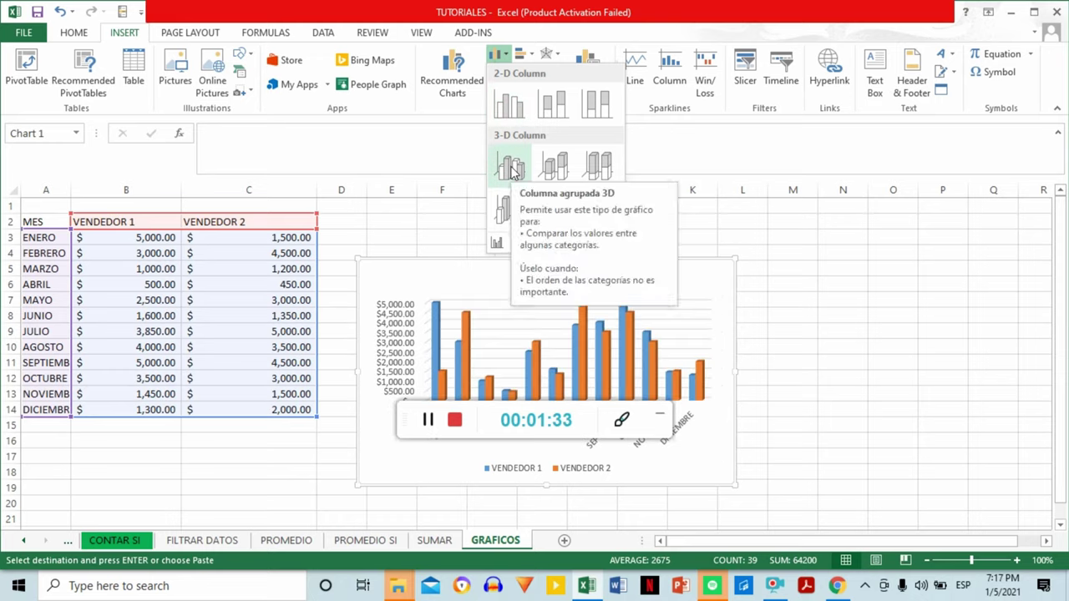
click(504, 106)
drag(609, 269, 620, 189)
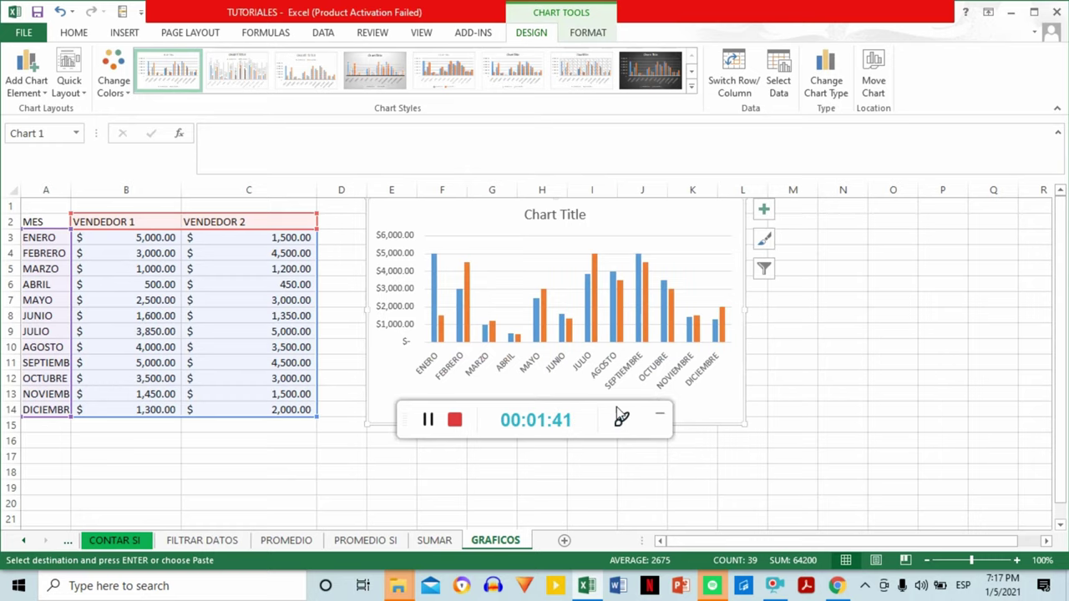
Move the sales chart under the table so it spans rows 15–29
mouse_move(604, 213)
mouse_down()
mouse_move(357, 226)
mouse_move(252, 396)
mouse_up()
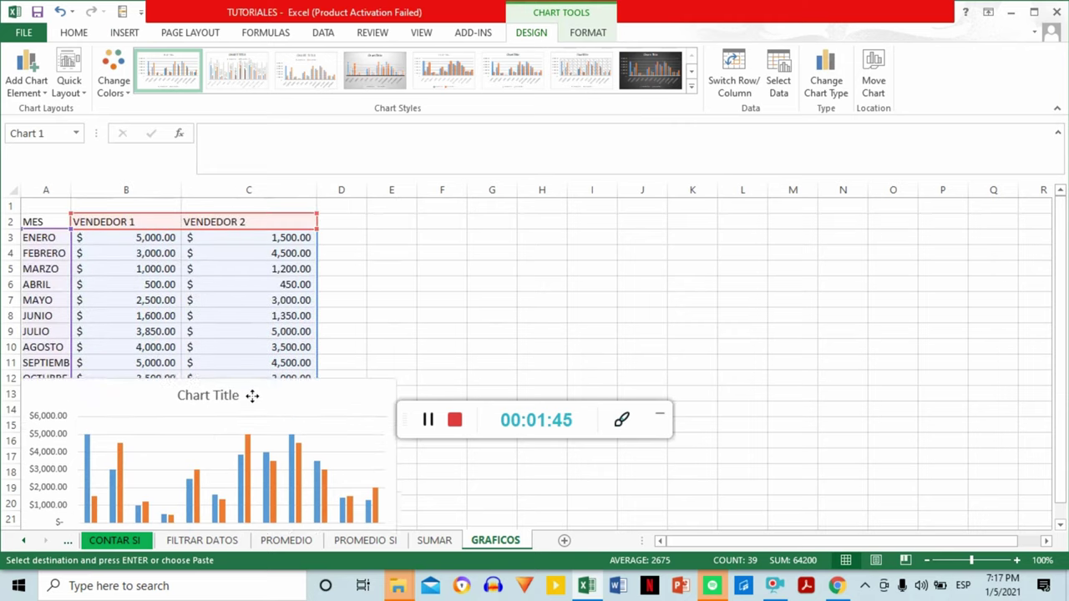
drag(252, 395, 253, 431)
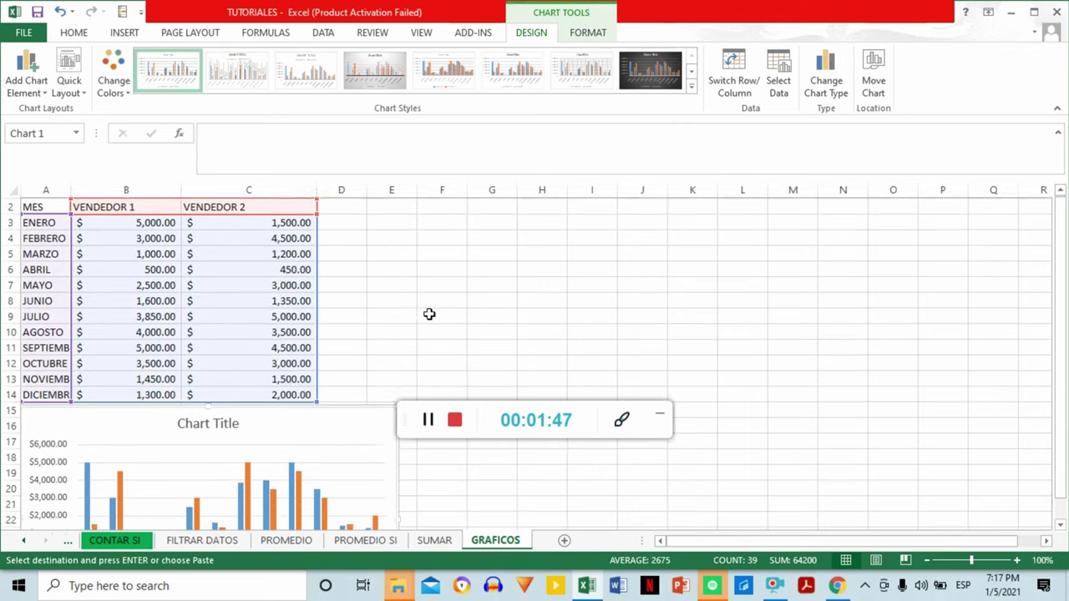
scroll(429, 314, down, 3)
scroll(462, 282, down, 1)
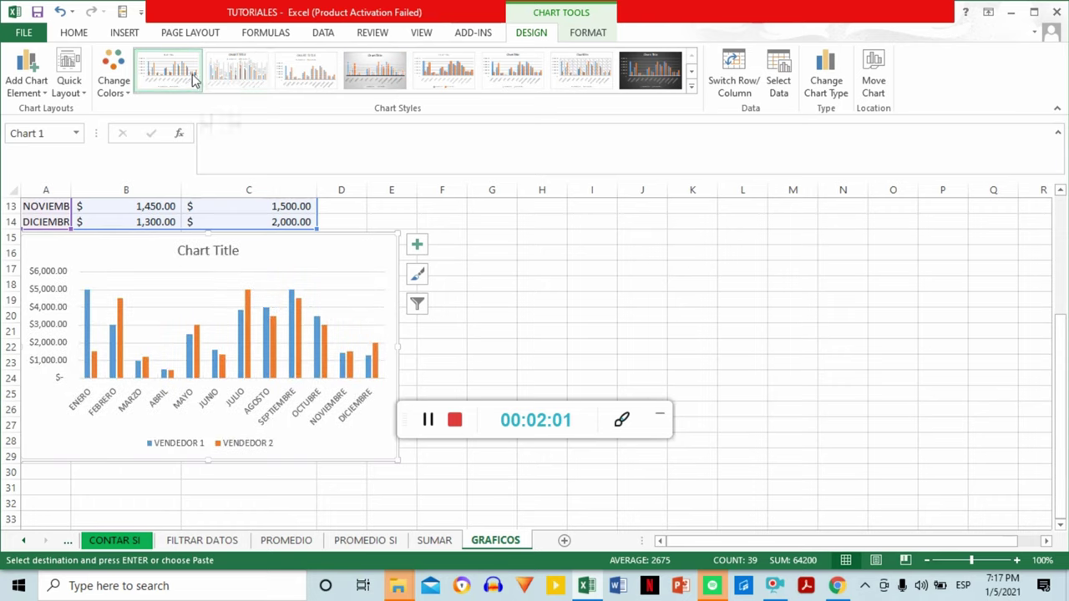
Show the chart's Format options and scroll the sheet to review the chart below the table
click(588, 34)
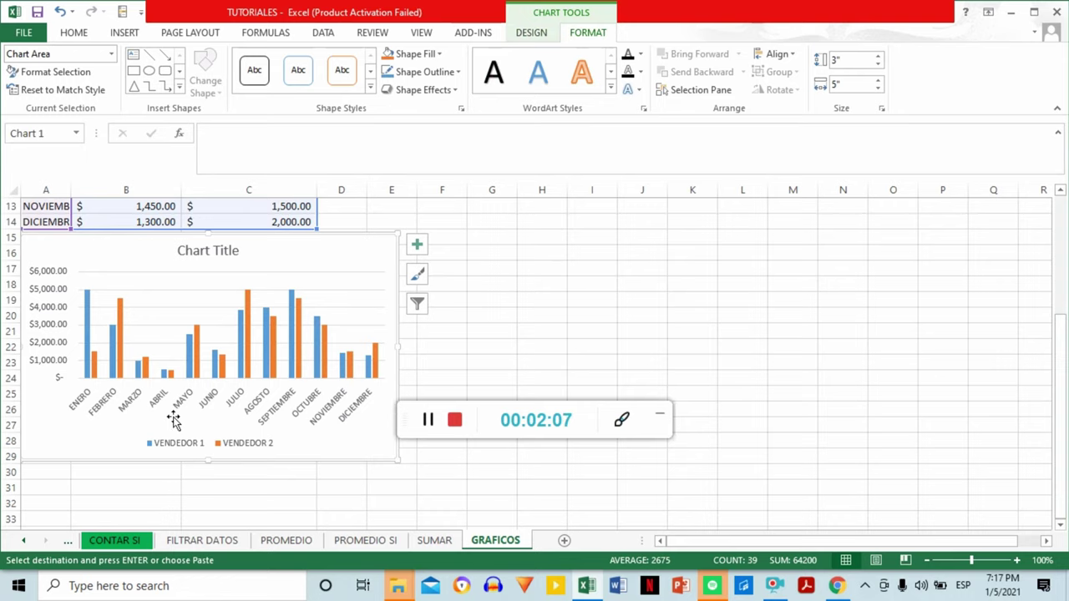
scroll(288, 421, up, 3)
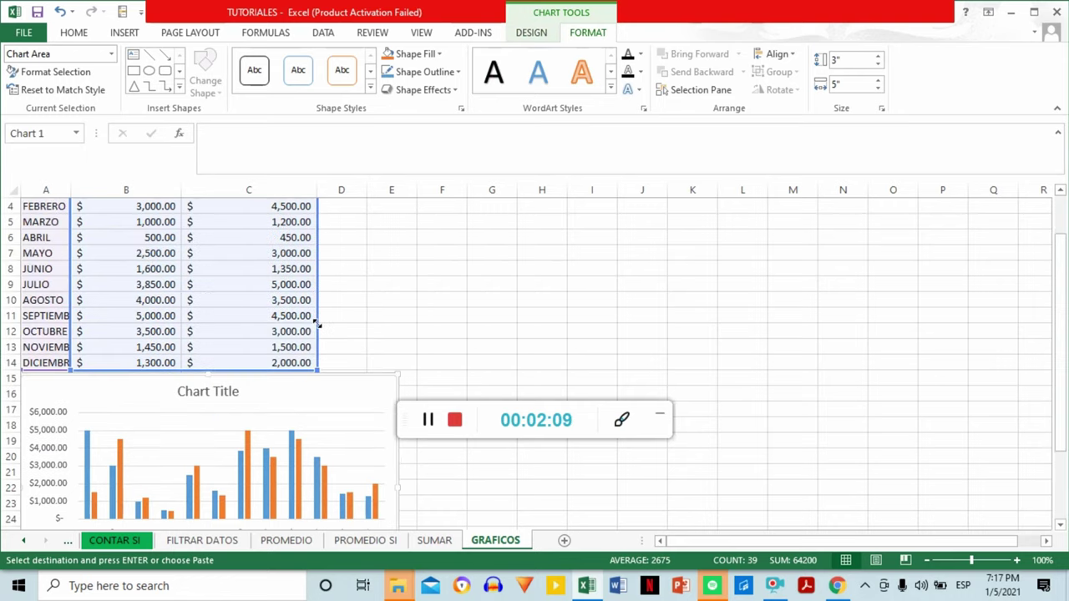
scroll(275, 422, up, 1)
scroll(255, 426, down, 3)
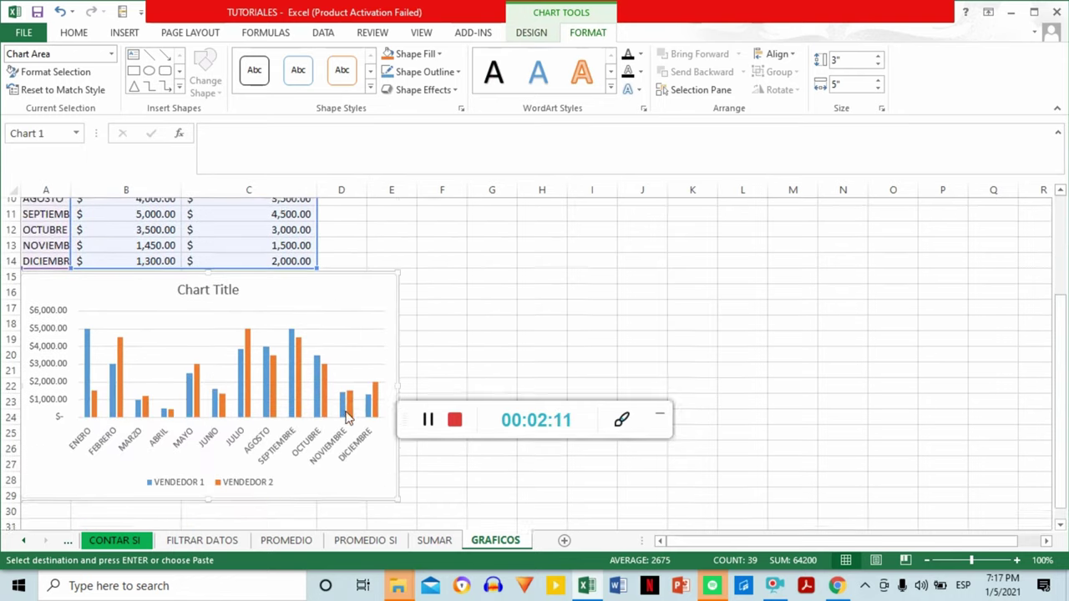
scroll(215, 381, down, 2)
scroll(255, 358, up, 4)
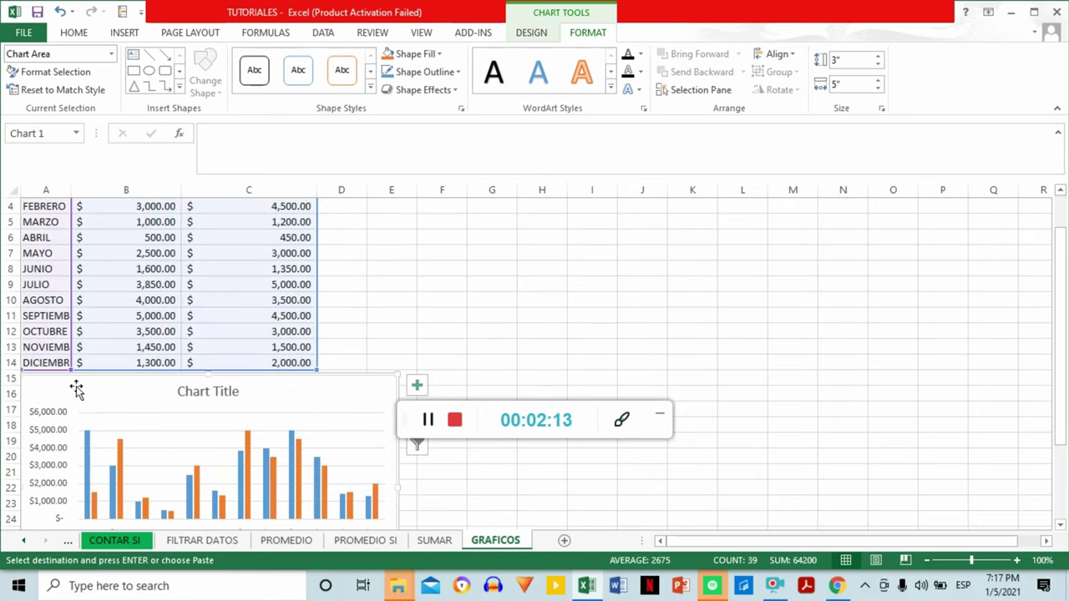
scroll(71, 393, down, 2)
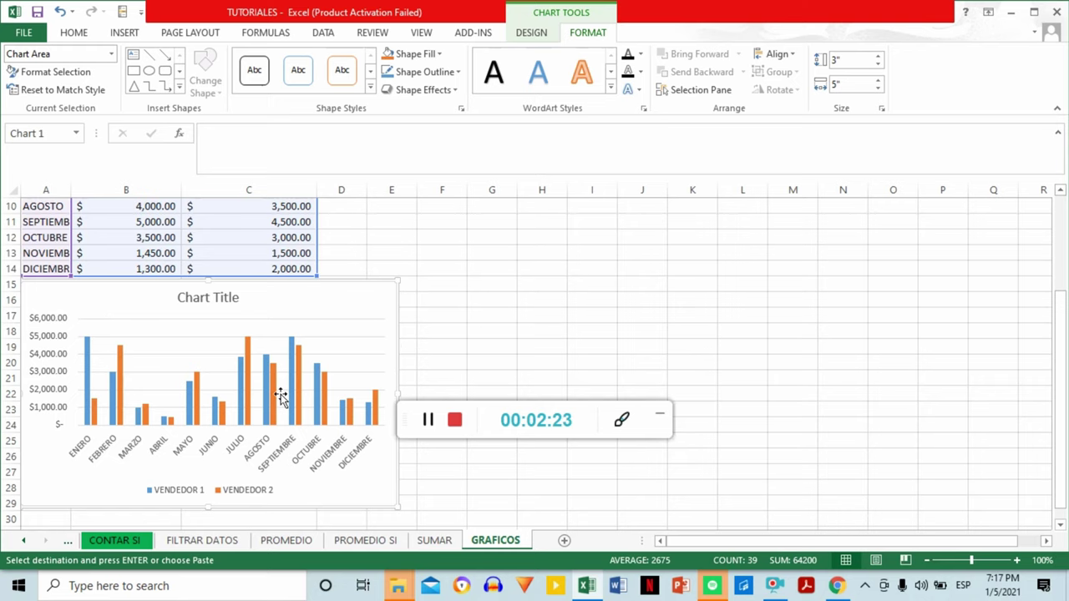
scroll(281, 396, up, 3)
scroll(272, 387, down, 3)
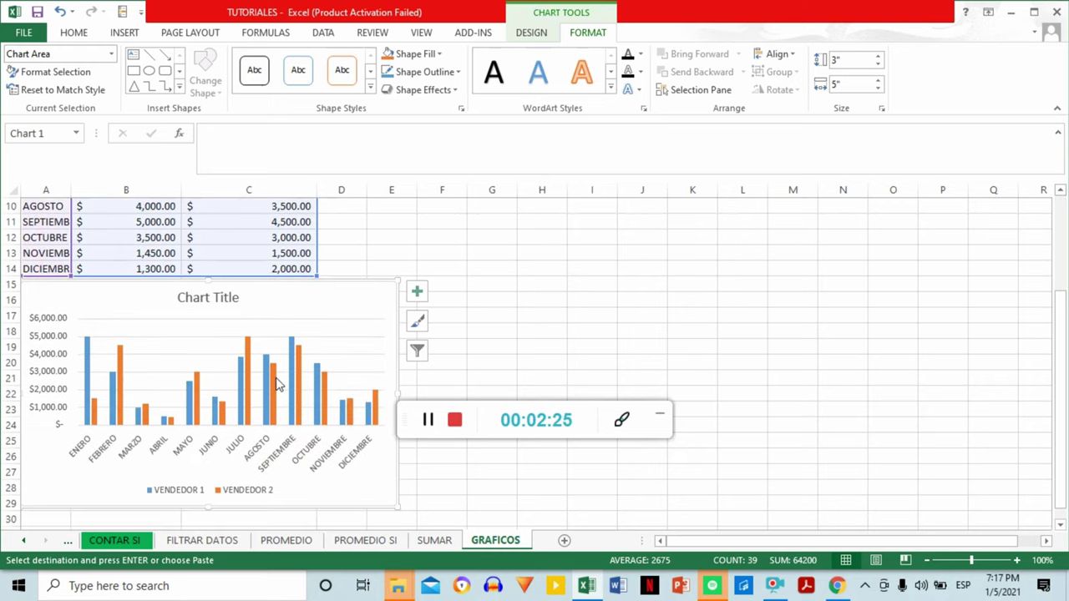
scroll(267, 351, up, 2)
scroll(251, 351, up, 1)
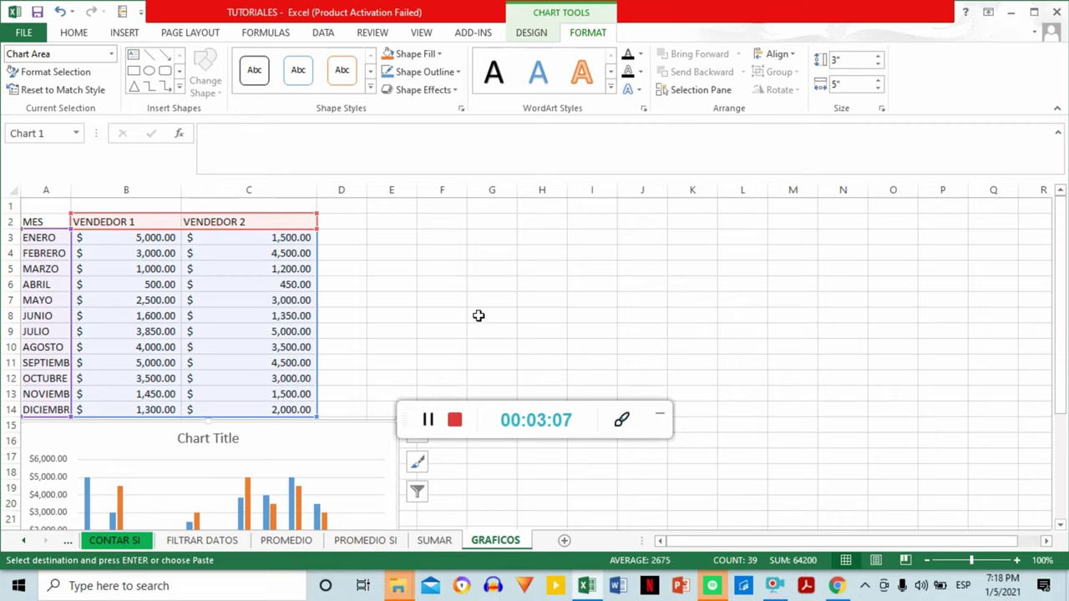
scroll(296, 326, down, 1)
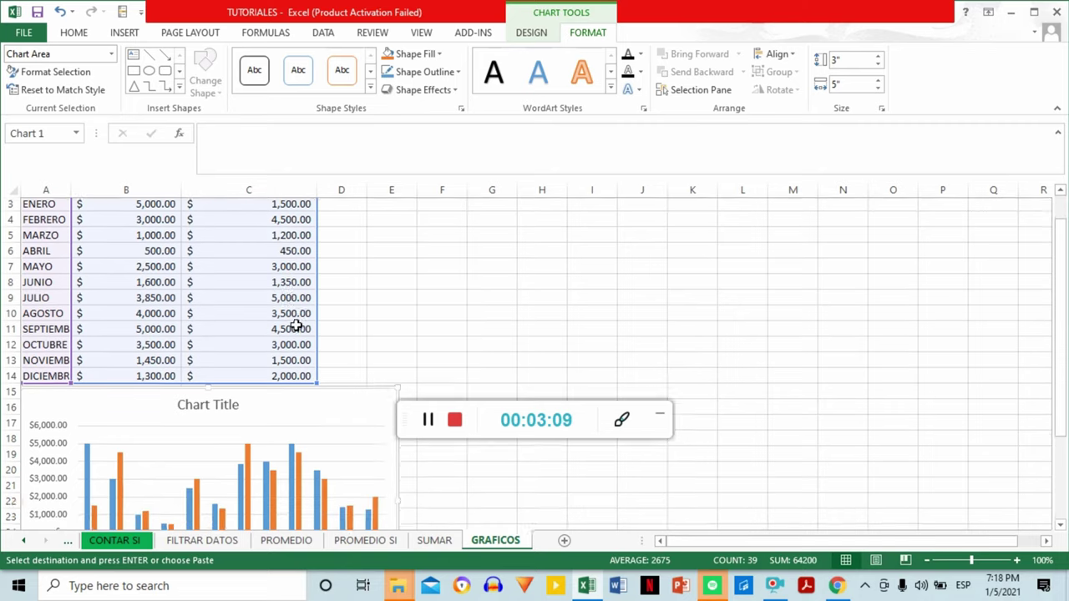
scroll(297, 325, down, 2)
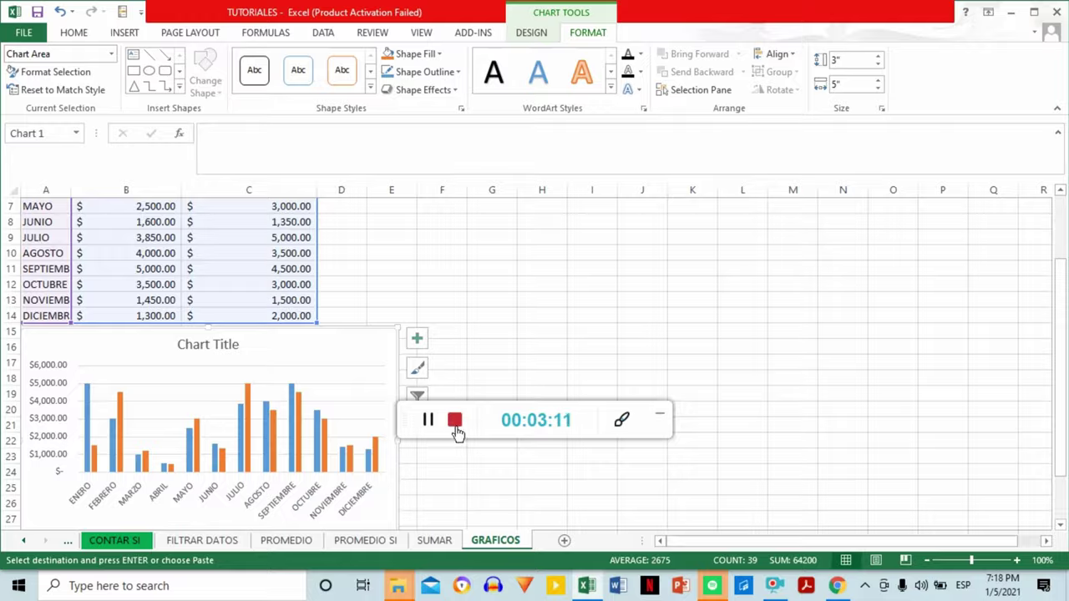